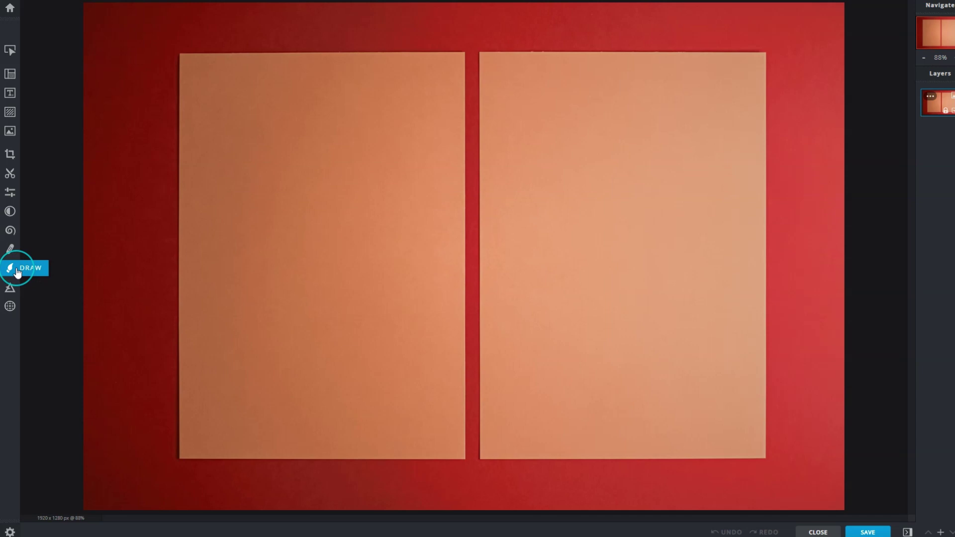
# - Open the Draw tool, with the brush at 40px size, 20% softness and full opacity
pyautogui.click(11, 268)
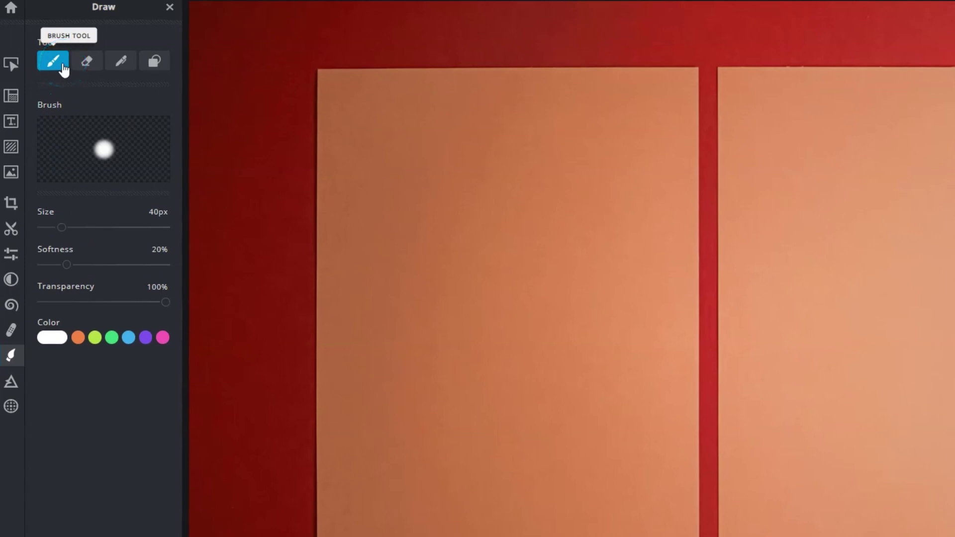
# - Set the brush to 90px with 50% softness and paint a soft white S on the left sheet
pyautogui.click(65, 82)
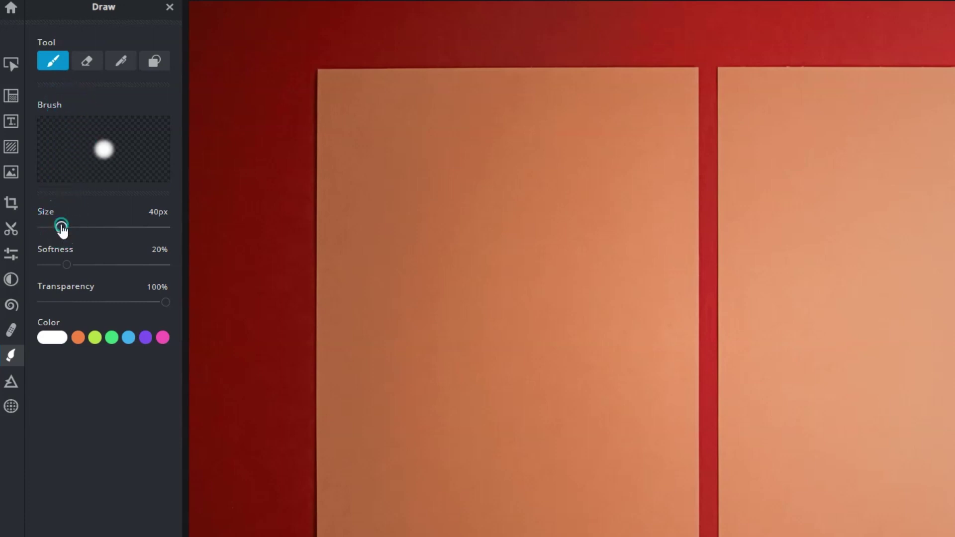
pyautogui.moveTo(61, 227)
pyautogui.mouseDown()
pyautogui.moveTo(47, 229)
pyautogui.moveTo(89, 240)
pyautogui.mouseUp()
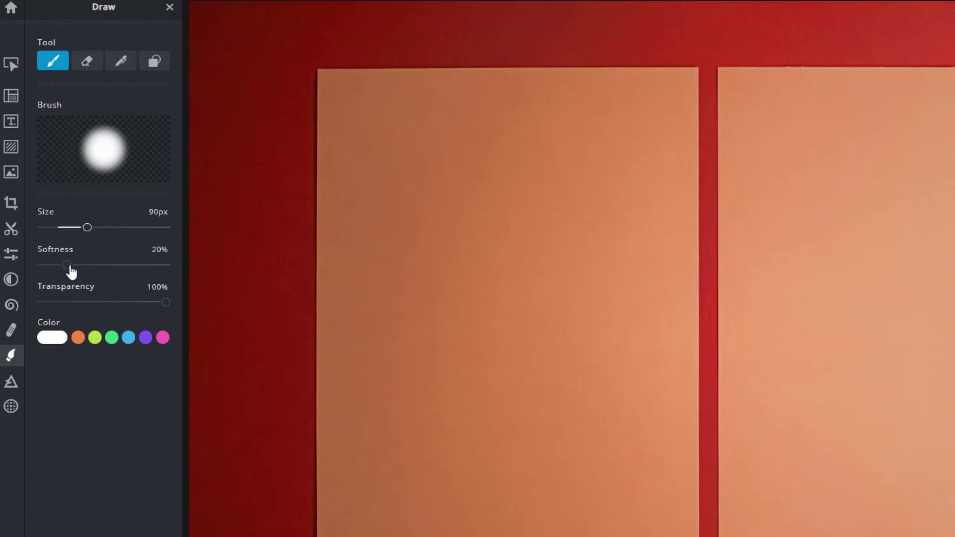
pyautogui.moveTo(71, 270); pyautogui.dragTo(106, 275)
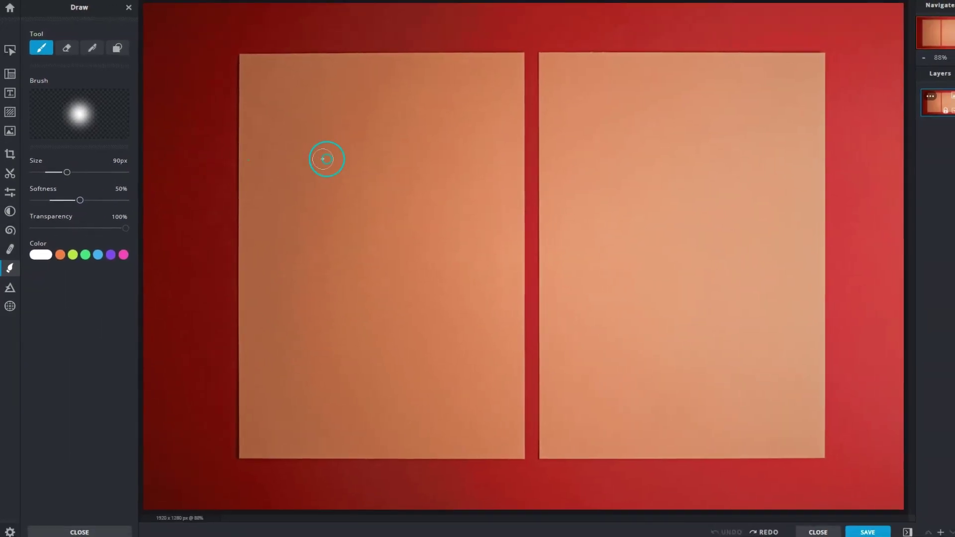
pyautogui.moveTo(406, 155)
pyautogui.mouseDown()
pyautogui.moveTo(367, 158)
pyautogui.moveTo(346, 347)
pyautogui.mouseUp()
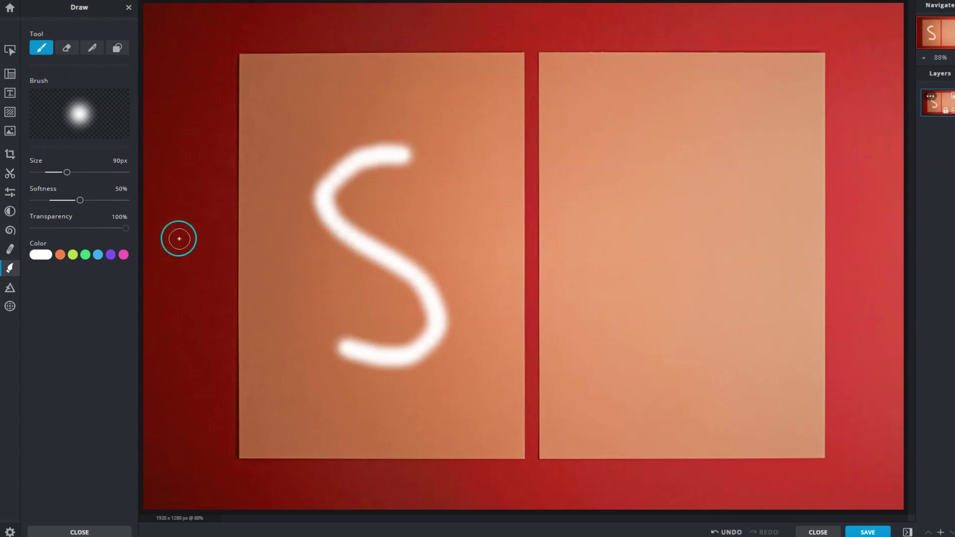
# - At 0% softness, paint a hard white S on the right sheet, then undo both strokes
pyautogui.moveTo(79, 202); pyautogui.dragTo(24, 210)
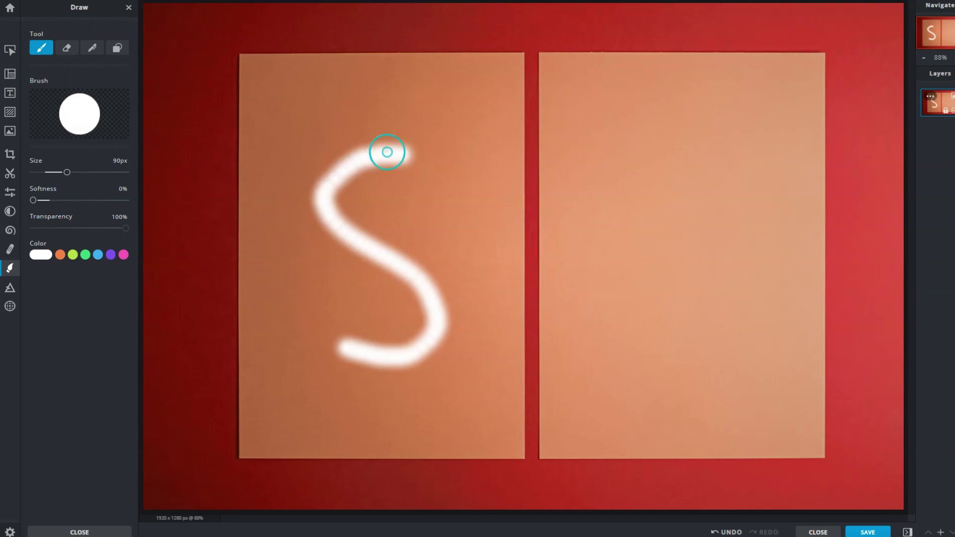
pyautogui.moveTo(697, 153); pyautogui.dragTo(642, 327)
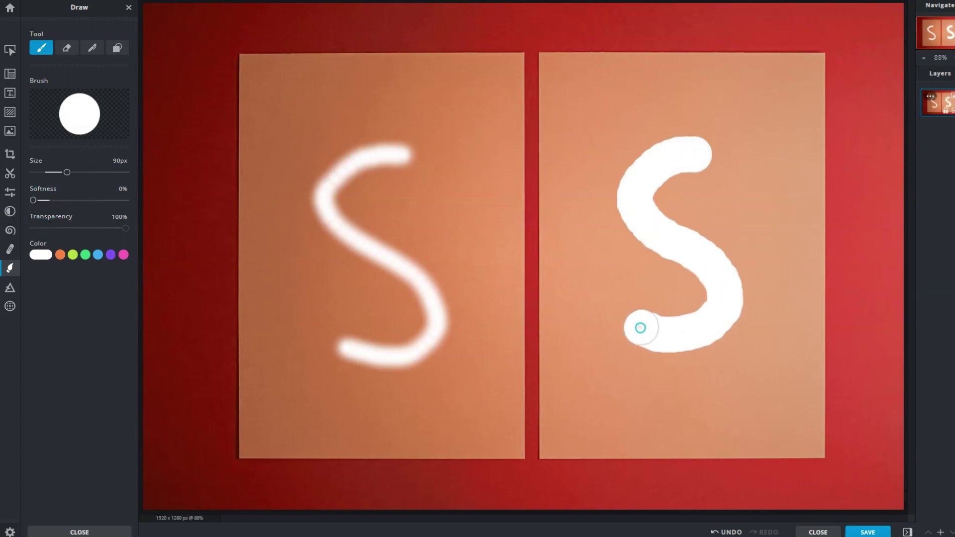
pyautogui.hotkey('ctrl', 'z')
pyautogui.hotkey('ctrl', 'z')
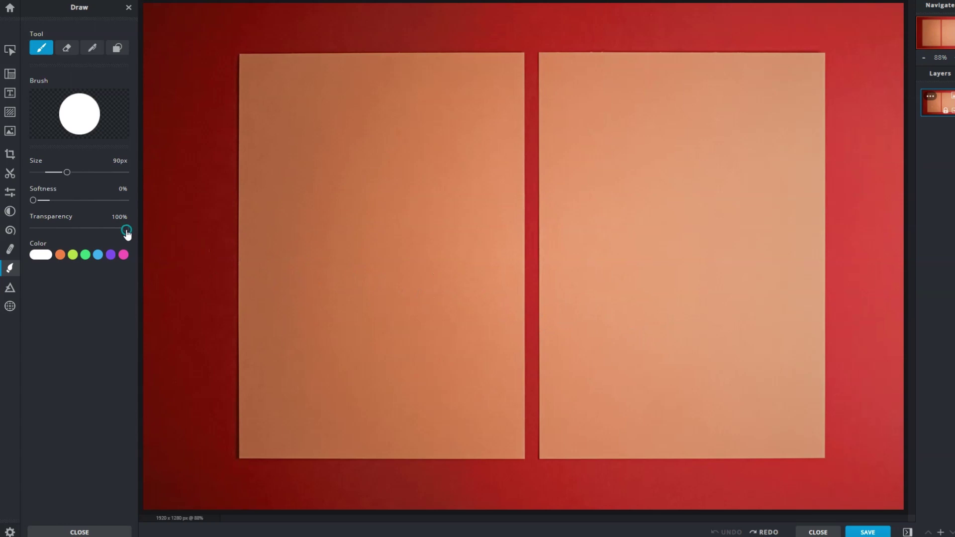
# - Paint an opaque S on the left, a 50%-transparent S on the right, then undo both
pyautogui.moveTo(395, 138)
pyautogui.mouseDown()
pyautogui.moveTo(411, 330)
pyautogui.moveTo(360, 357)
pyautogui.mouseUp()
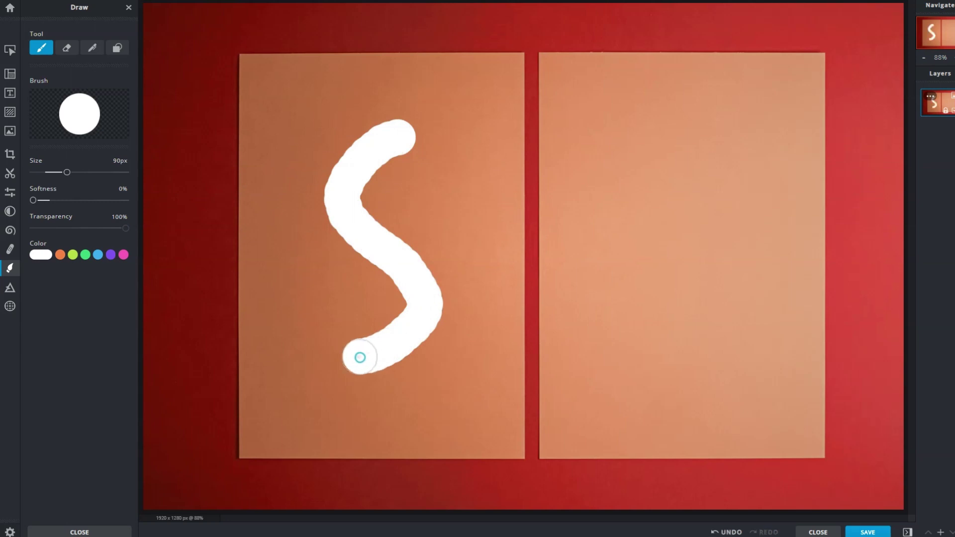
pyautogui.moveTo(125, 227); pyautogui.dragTo(81, 236)
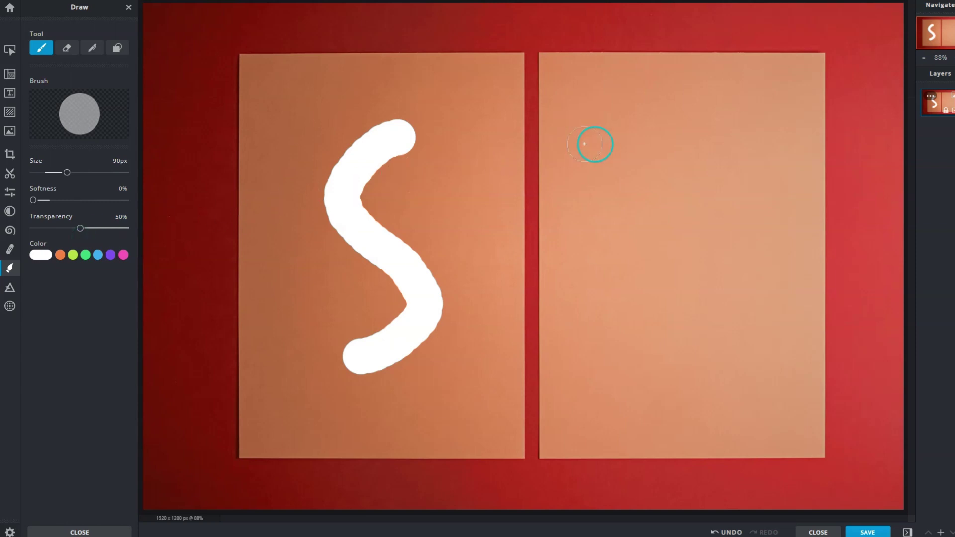
pyautogui.moveTo(676, 139)
pyautogui.mouseDown()
pyautogui.moveTo(641, 345)
pyautogui.moveTo(651, 343)
pyautogui.mouseUp()
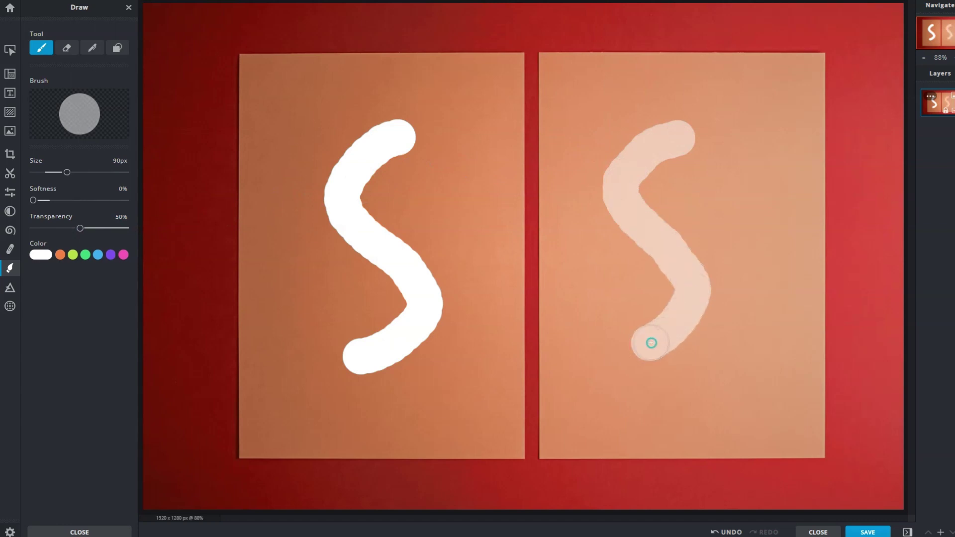
pyautogui.hotkey('ctrl', 'z')
pyautogui.hotkey('ctrl', 'z')
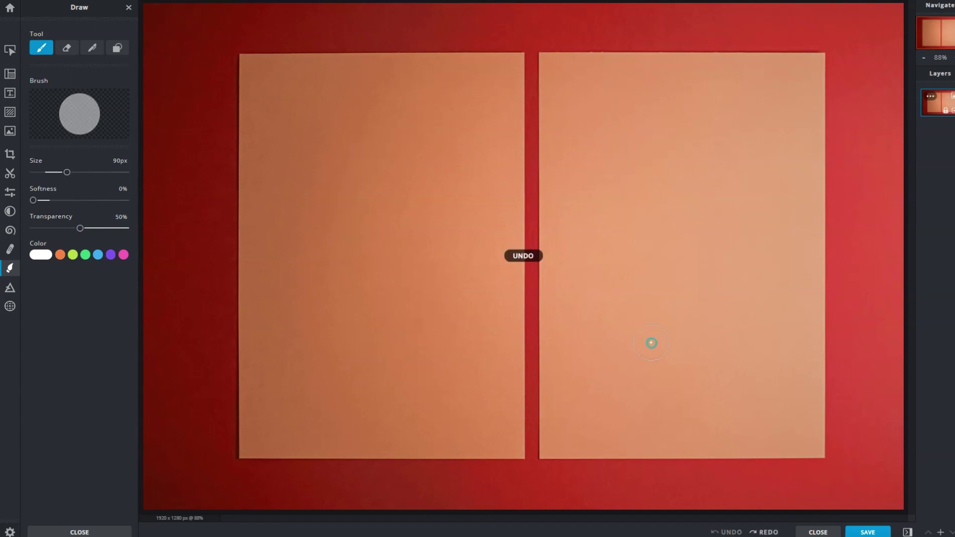
# - Reset the brush to full opacity, pick bright yellow, and paint a yellow S on the left sheet
pyautogui.click(43, 217)
pyautogui.click(43, 254)
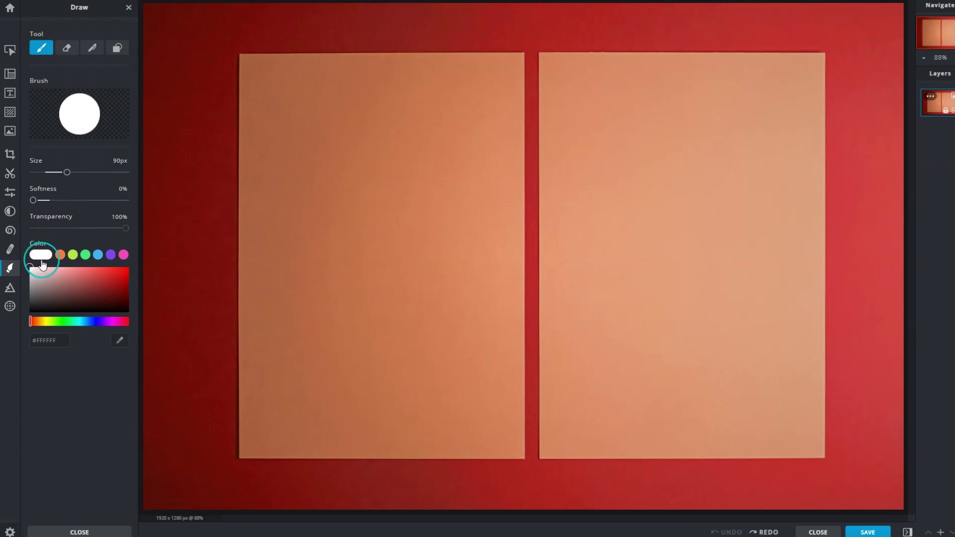
pyautogui.click(32, 322)
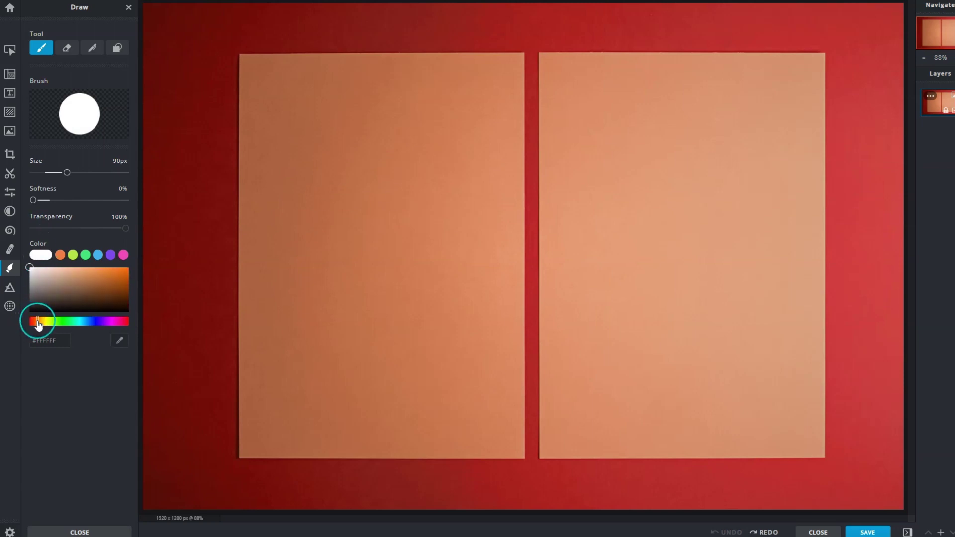
pyautogui.moveTo(32, 322); pyautogui.dragTo(124, 257)
pyautogui.click(79, 305)
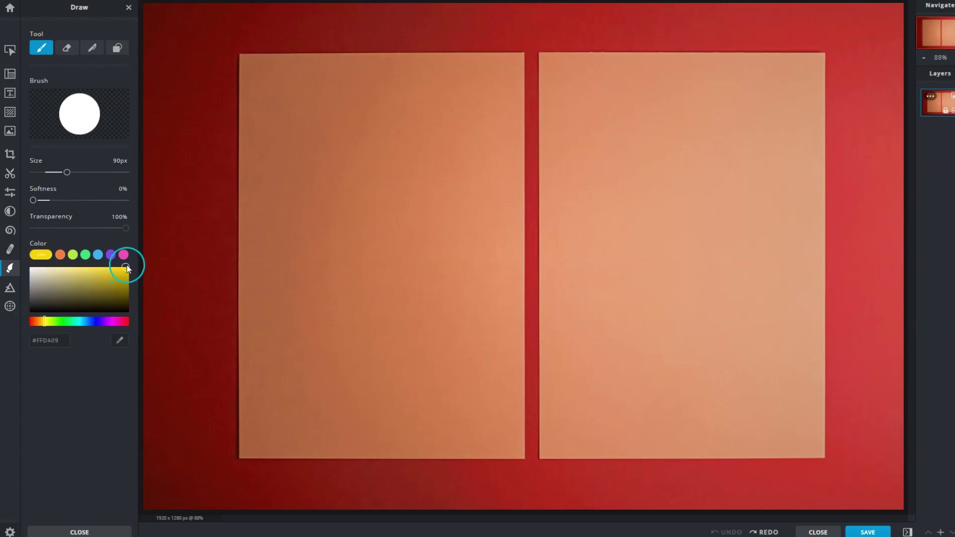
pyautogui.moveTo(409, 163); pyautogui.dragTo(340, 351)
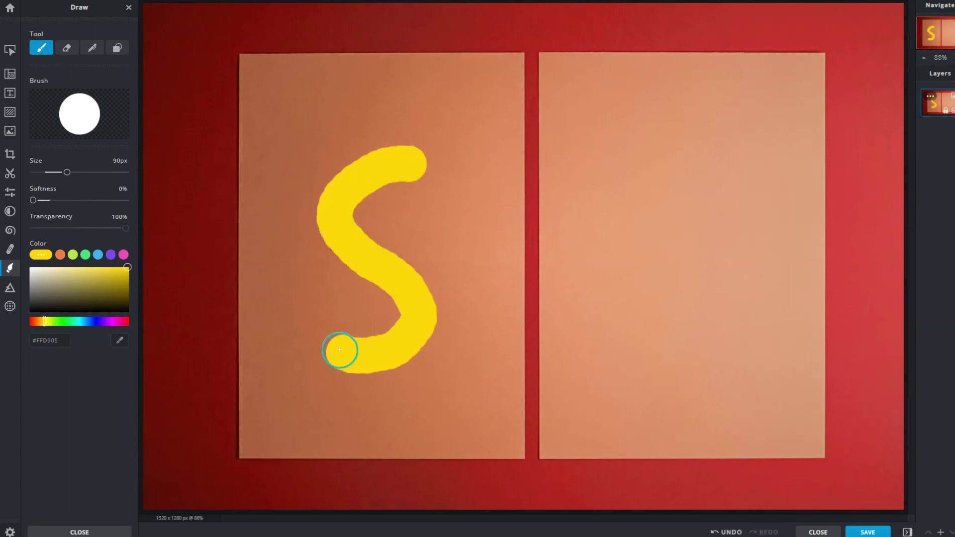
# - Paint a #4696EB blue S on the right sheet, then eyedrop the red backdrop colour
pyautogui.click(65, 340)
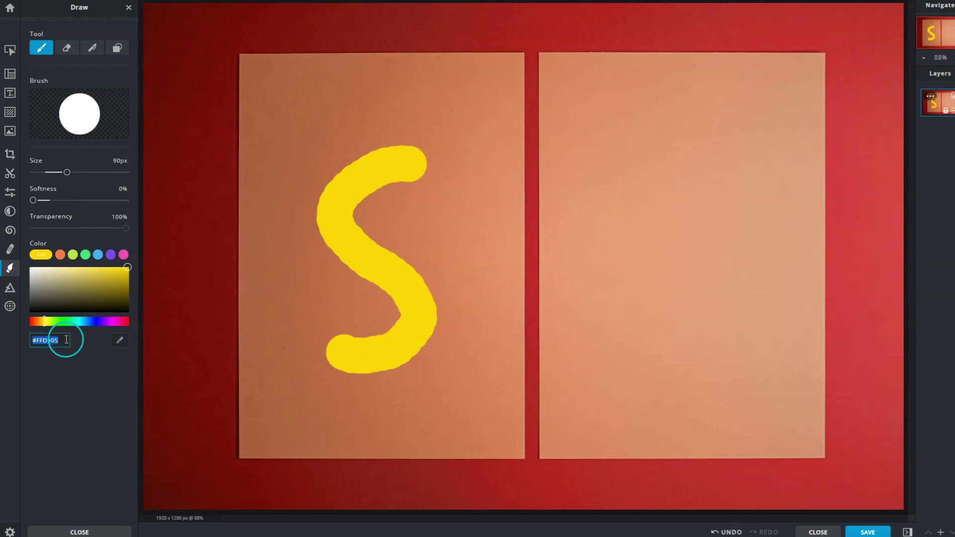
pyautogui.write('#4696EB')
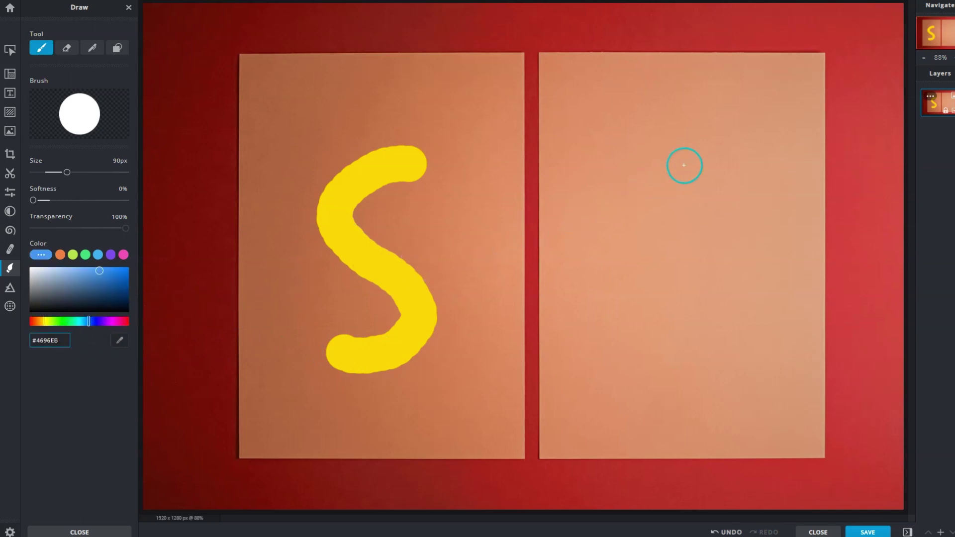
pyautogui.moveTo(696, 161)
pyautogui.mouseDown()
pyautogui.moveTo(614, 206)
pyautogui.moveTo(709, 320)
pyautogui.moveTo(627, 338)
pyautogui.mouseUp()
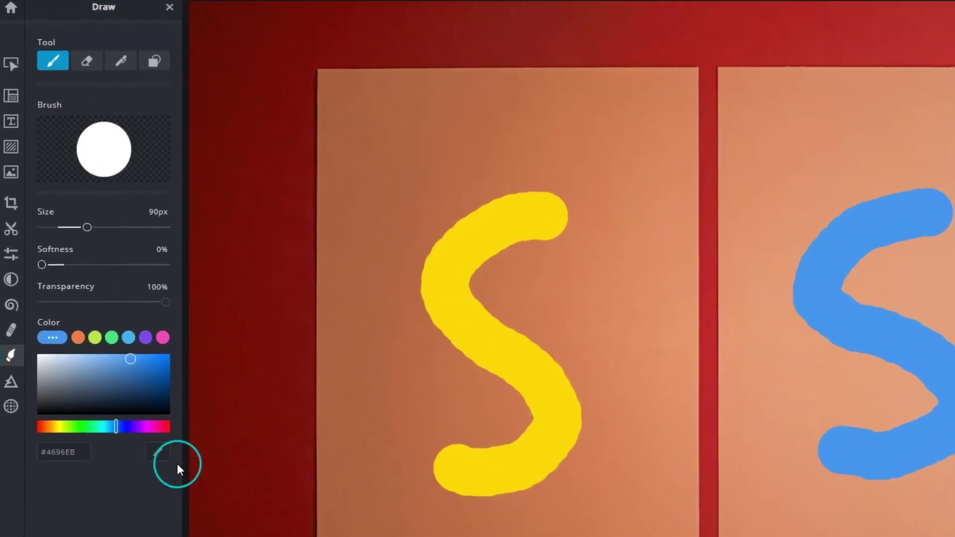
pyautogui.click(164, 455)
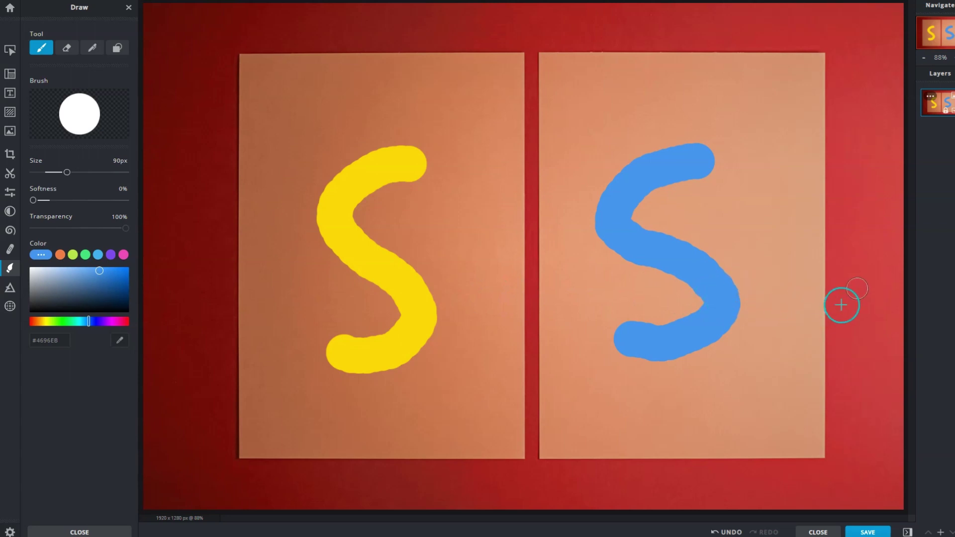
pyautogui.click(841, 305)
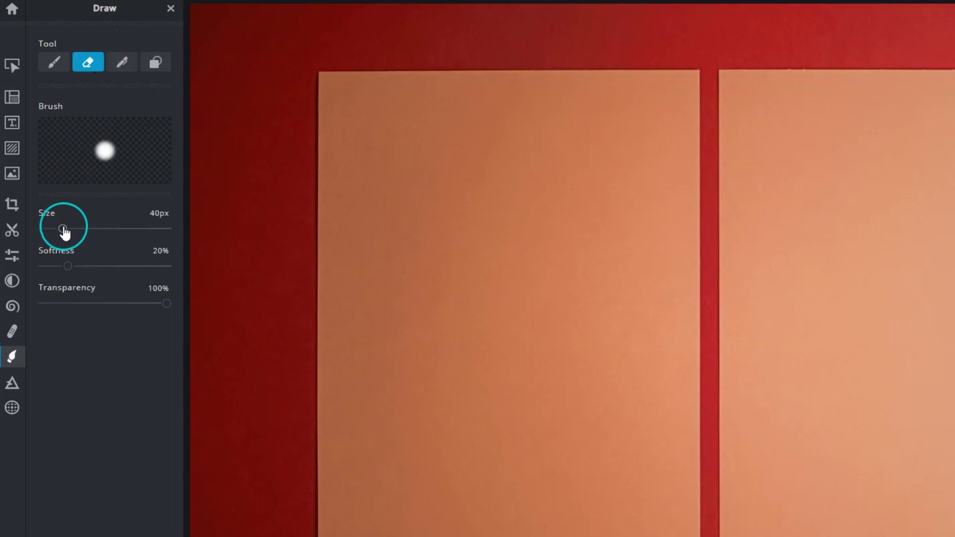
# - Enlarge the eraser to 380px, lower its softness slightly, and erase part of the left page
pyautogui.moveTo(63, 229); pyautogui.dragTo(116, 230)
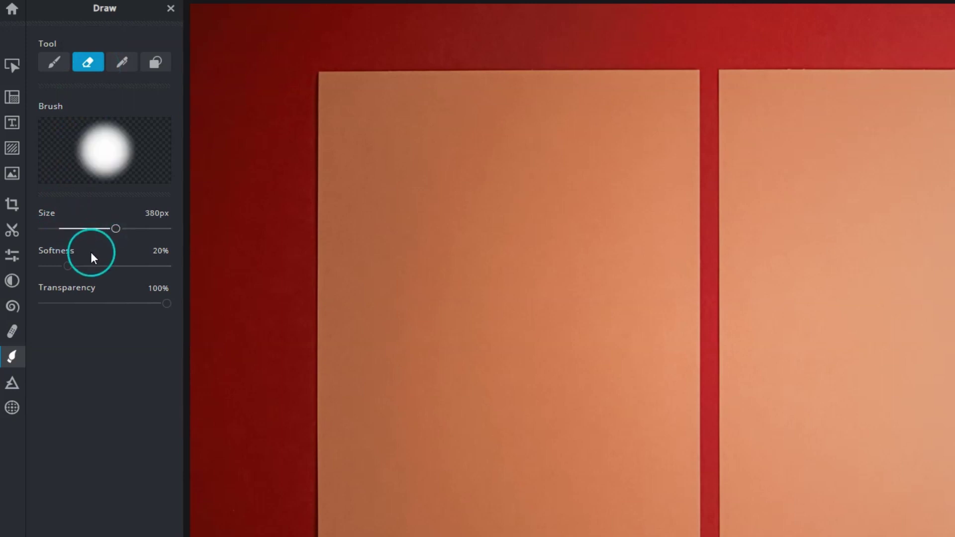
pyautogui.moveTo(67, 266); pyautogui.dragTo(58, 271)
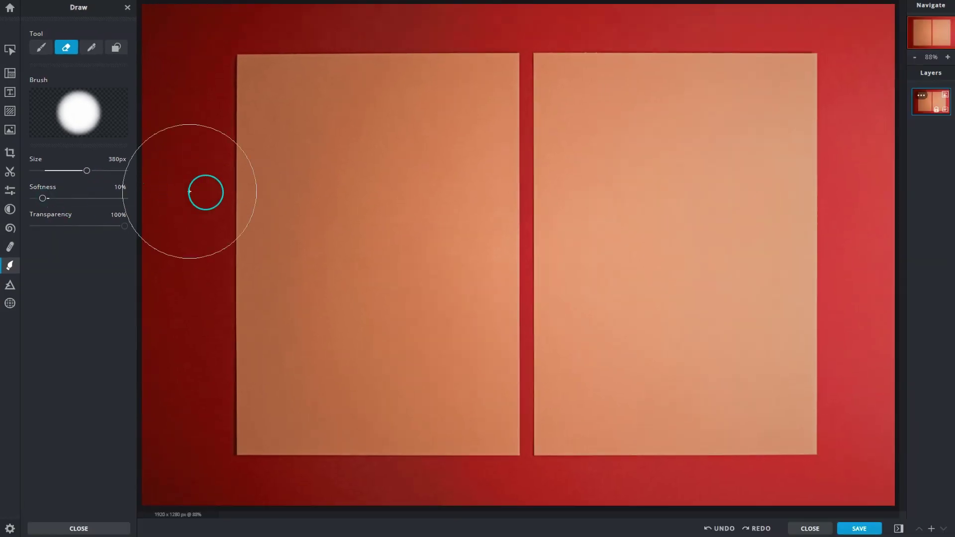
pyautogui.moveTo(341, 181)
pyautogui.mouseDown()
pyautogui.moveTo(404, 297)
pyautogui.moveTo(465, 251)
pyautogui.mouseUp()
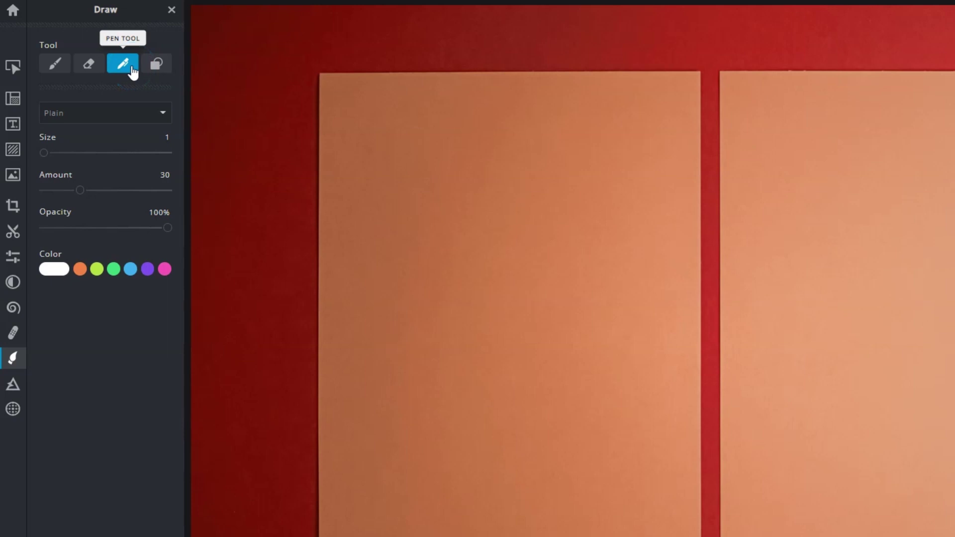
# - Set the pen to the Crayon style with size 10 and amount 10
pyautogui.click(132, 70)
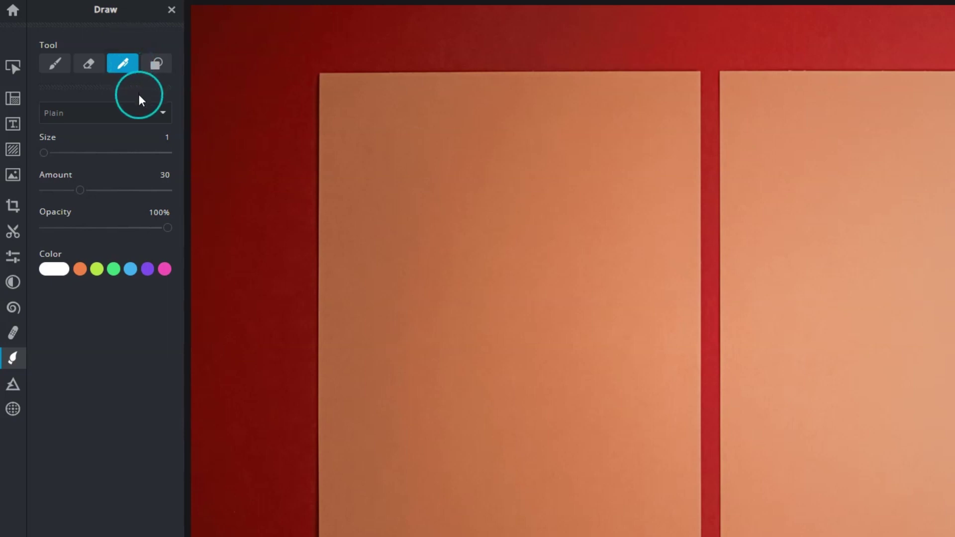
pyautogui.click(145, 121)
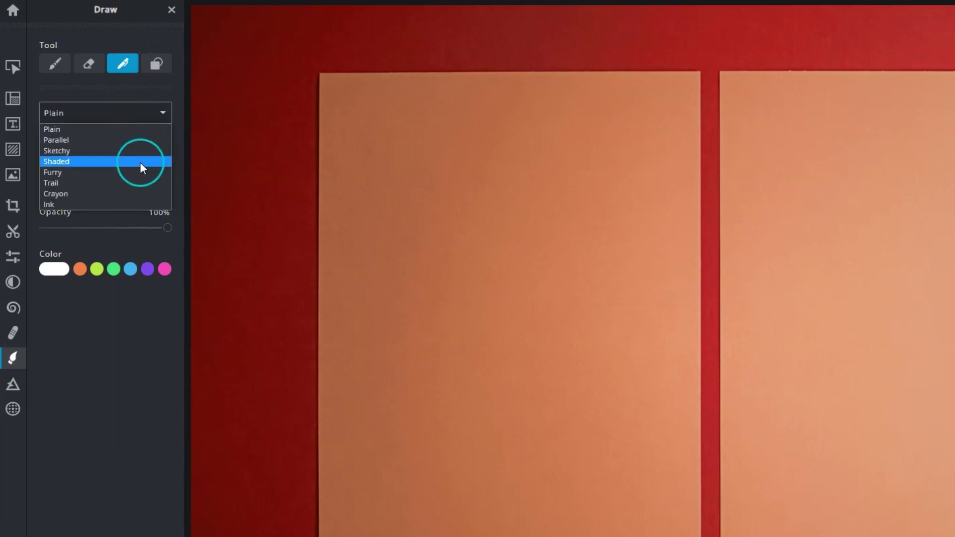
pyautogui.click(139, 193)
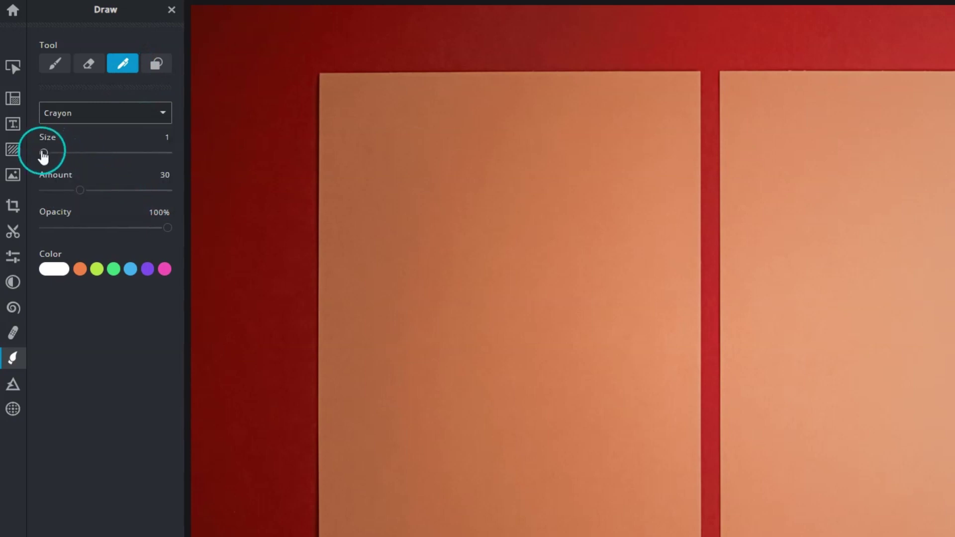
pyautogui.moveTo(42, 152); pyautogui.dragTo(171, 153)
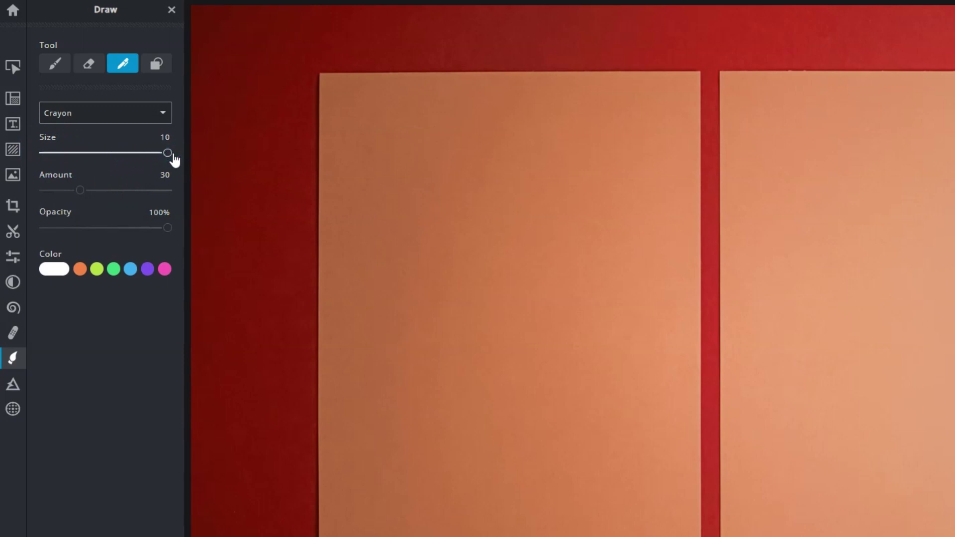
pyautogui.click(143, 155)
pyautogui.moveTo(78, 191); pyautogui.dragTo(59, 191)
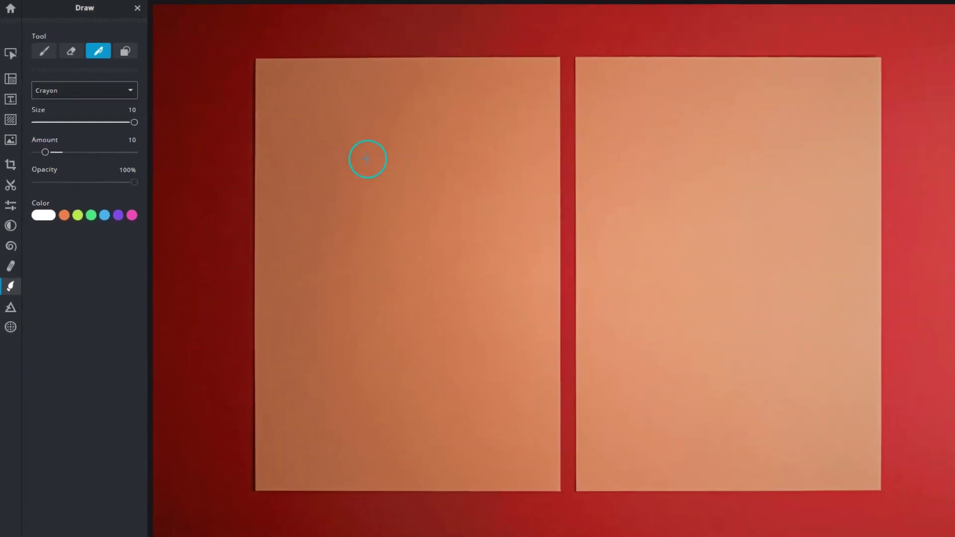
# - Draw a sparse crayon S left, a denser one at amount ~50 right, then undo both
pyautogui.moveTo(376, 149)
pyautogui.mouseDown()
pyautogui.moveTo(398, 350)
pyautogui.moveTo(342, 383)
pyautogui.mouseUp()
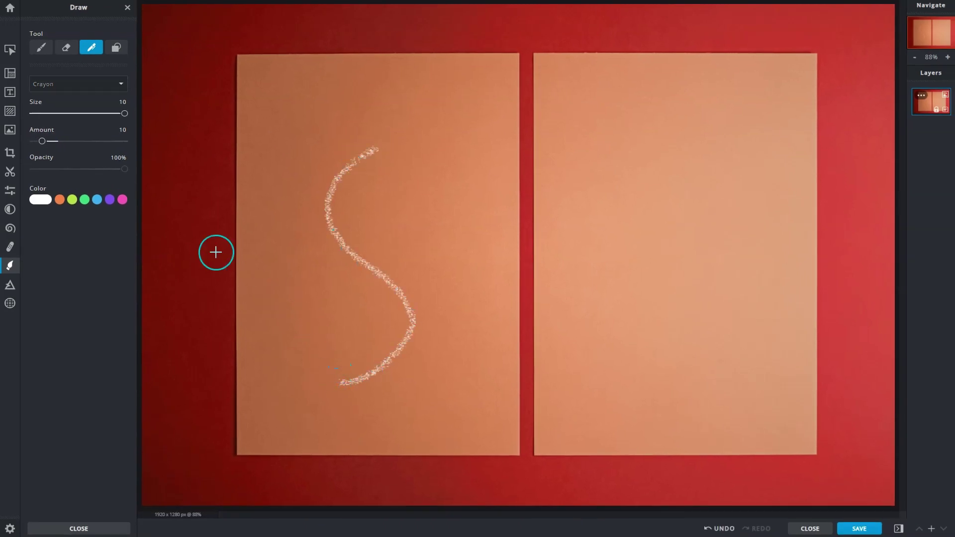
pyautogui.moveTo(42, 140); pyautogui.dragTo(79, 146)
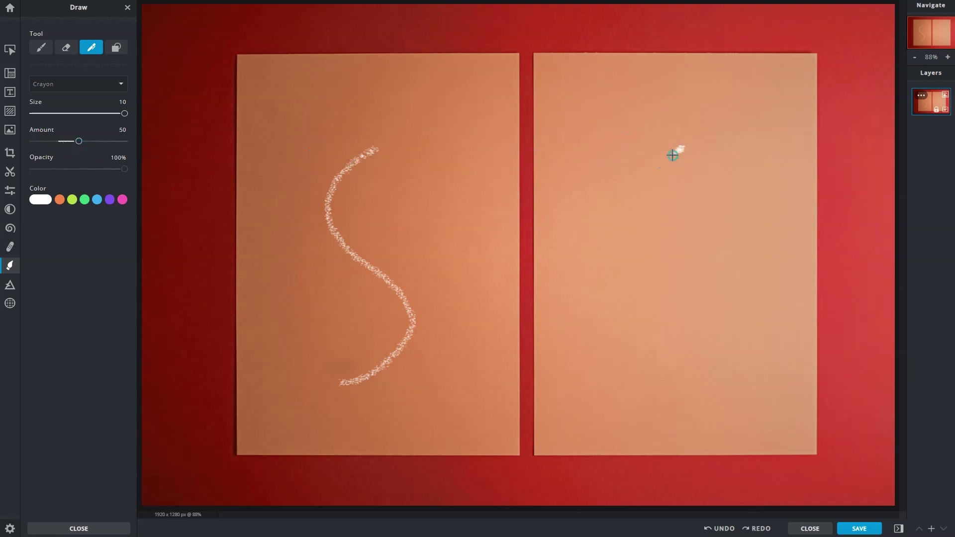
pyautogui.moveTo(682, 147)
pyautogui.mouseDown()
pyautogui.moveTo(686, 345)
pyautogui.moveTo(645, 379)
pyautogui.mouseUp()
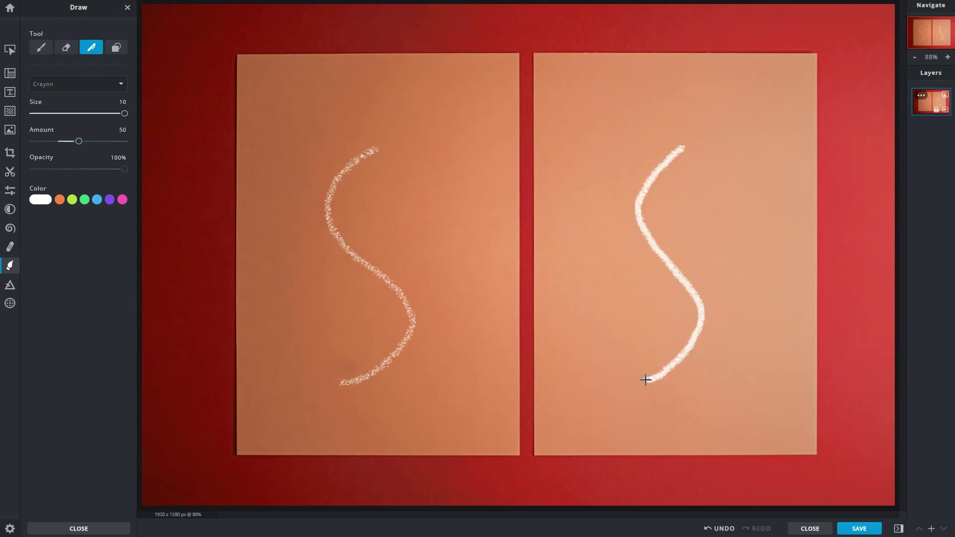
pyautogui.hotkey('ctrl', 'z')
pyautogui.hotkey('ctrl', 'z')
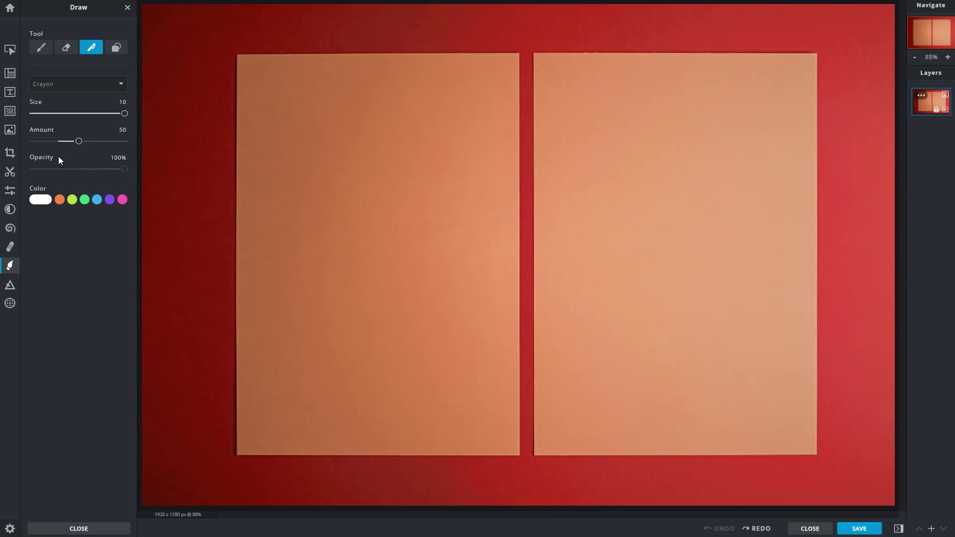
# - Draw a pale S on the left page at 40% opacity, then a fuller stroke on the right
pyautogui.moveTo(125, 170); pyautogui.dragTo(71, 176)
pyautogui.moveTo(371, 138)
pyautogui.mouseDown()
pyautogui.moveTo(348, 156)
pyautogui.moveTo(403, 345)
pyautogui.moveTo(332, 396)
pyautogui.mouseUp()
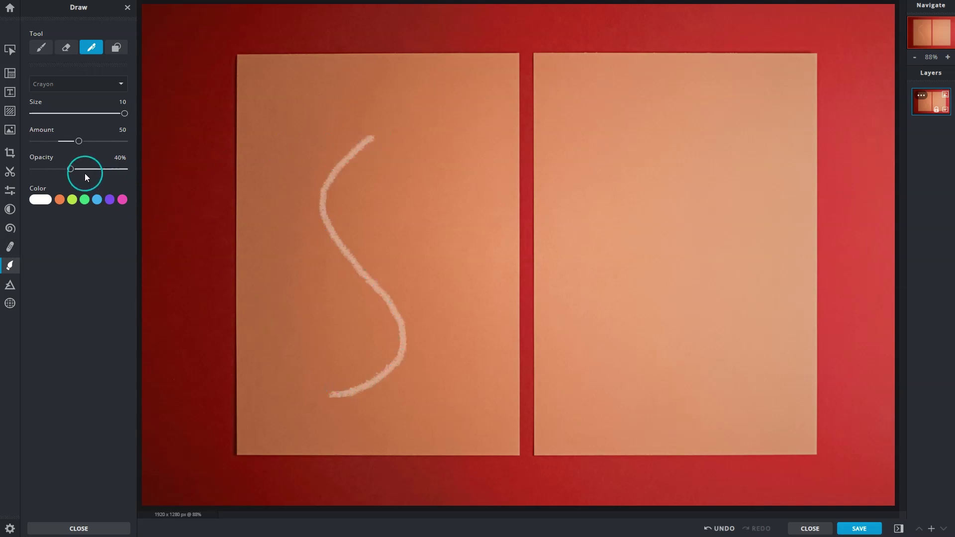
pyautogui.moveTo(71, 171); pyautogui.dragTo(121, 178)
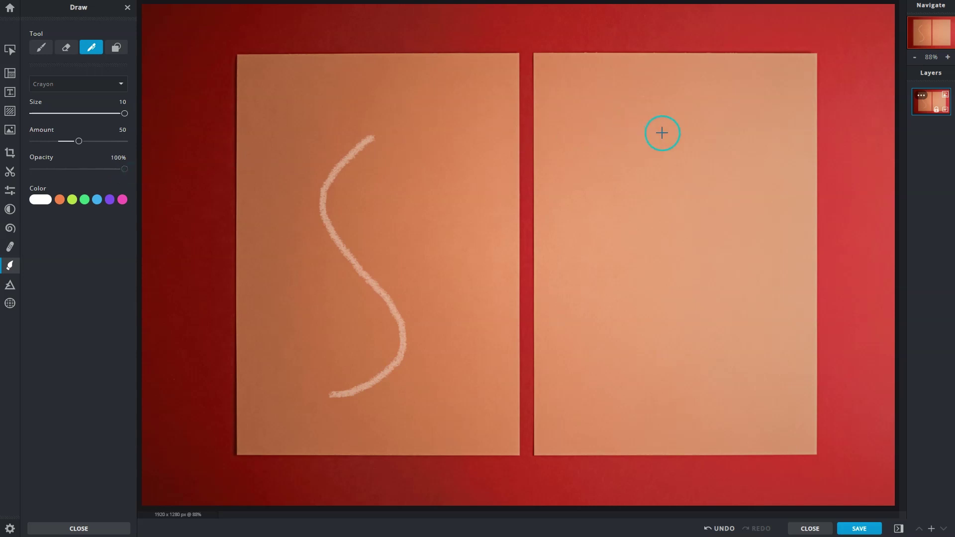
pyautogui.moveTo(662, 133); pyautogui.dragTo(642, 384)
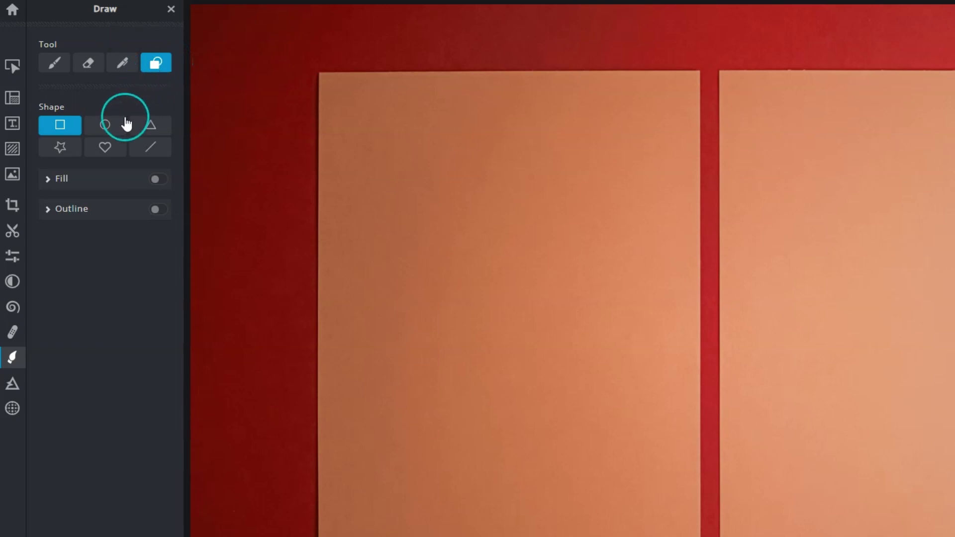
# - Draw a blue-filled heart on the left page and enable a roughly size-30 outline
pyautogui.click(115, 151)
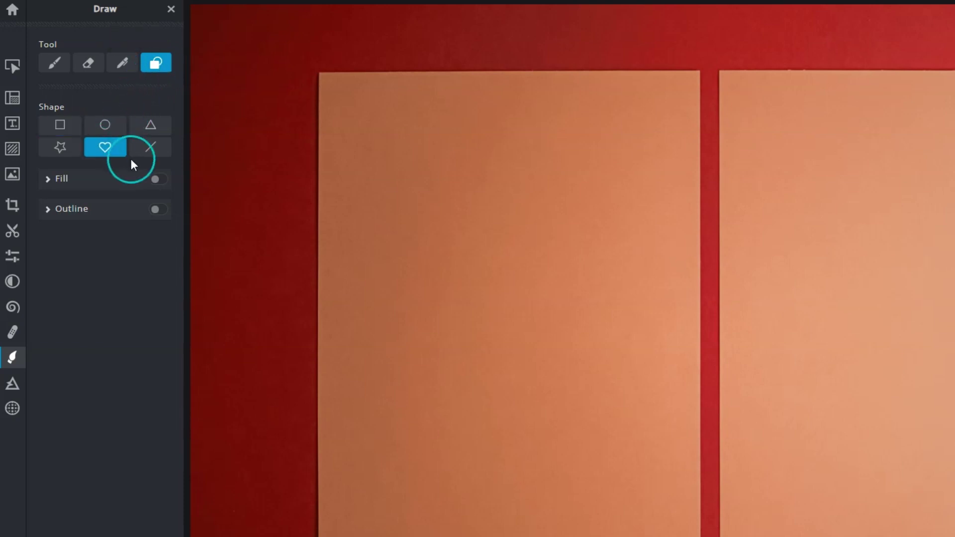
pyautogui.click(157, 179)
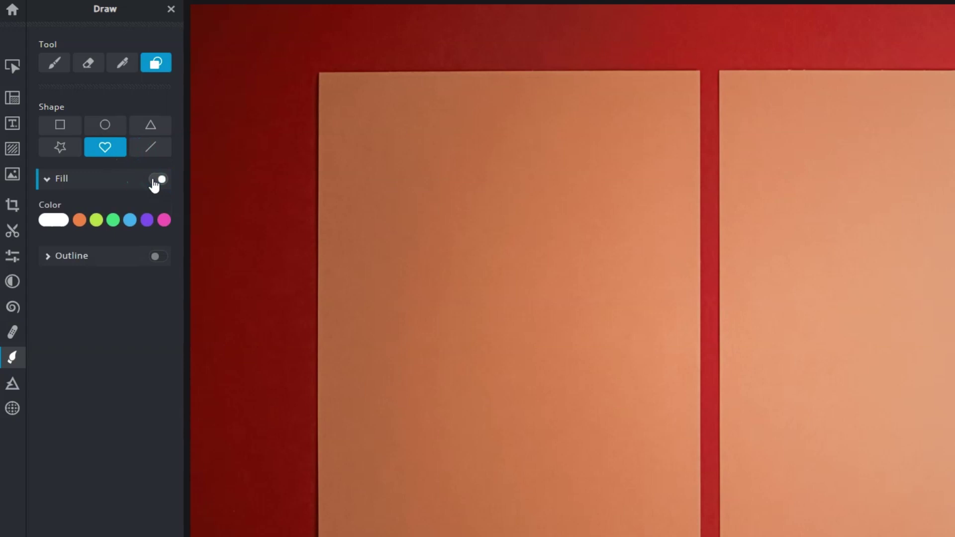
pyautogui.click(130, 220)
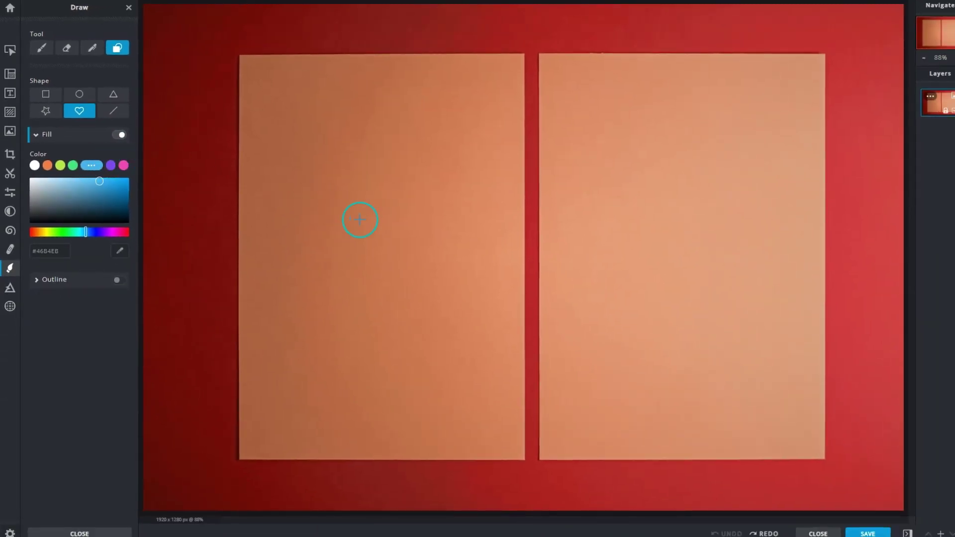
pyautogui.moveTo(374, 237); pyautogui.dragTo(429, 334)
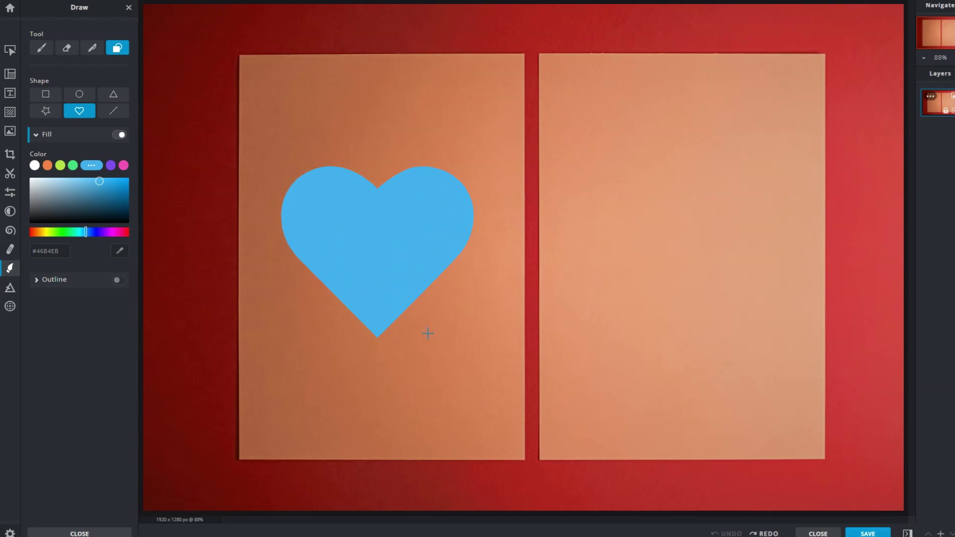
pyautogui.moveTo(428, 333); pyautogui.dragTo(428, 334)
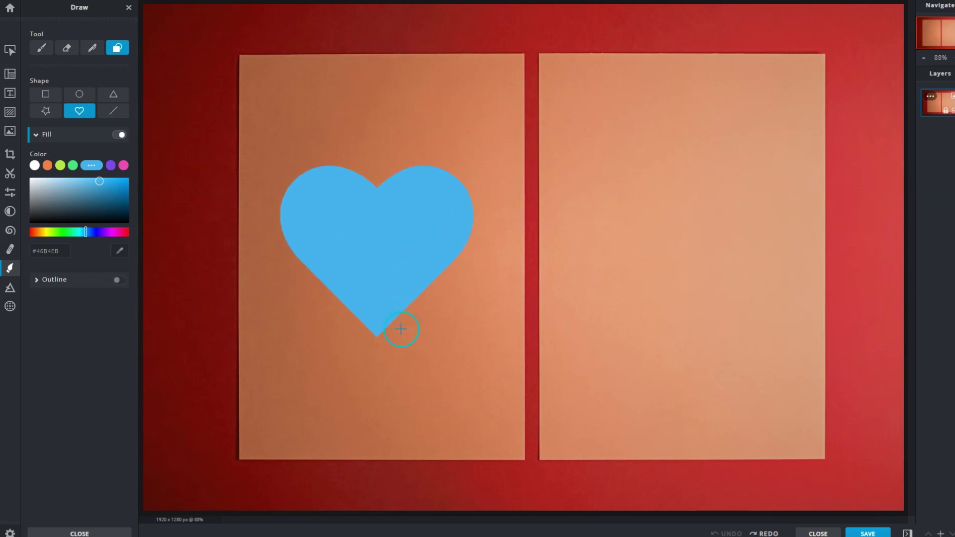
pyautogui.click(120, 282)
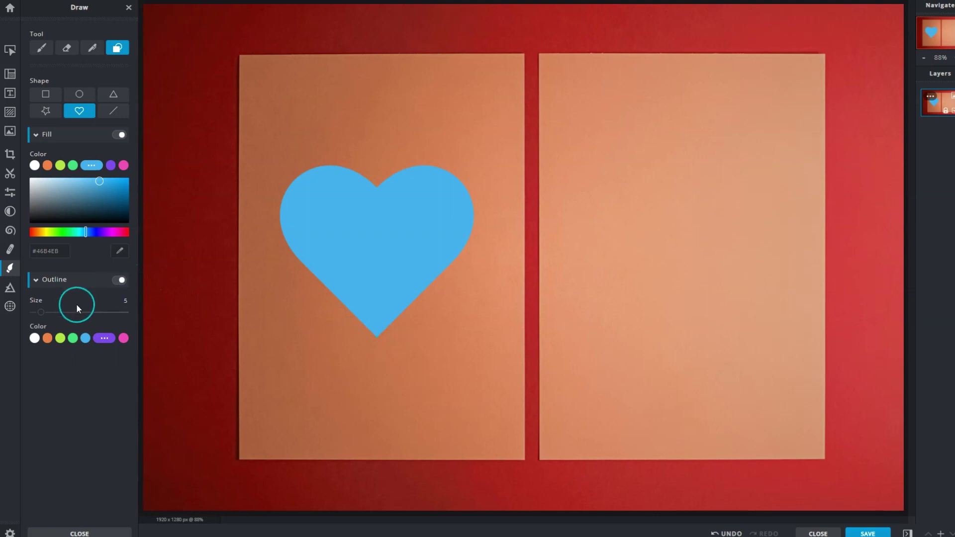
pyautogui.moveTo(48, 314); pyautogui.dragTo(89, 317)
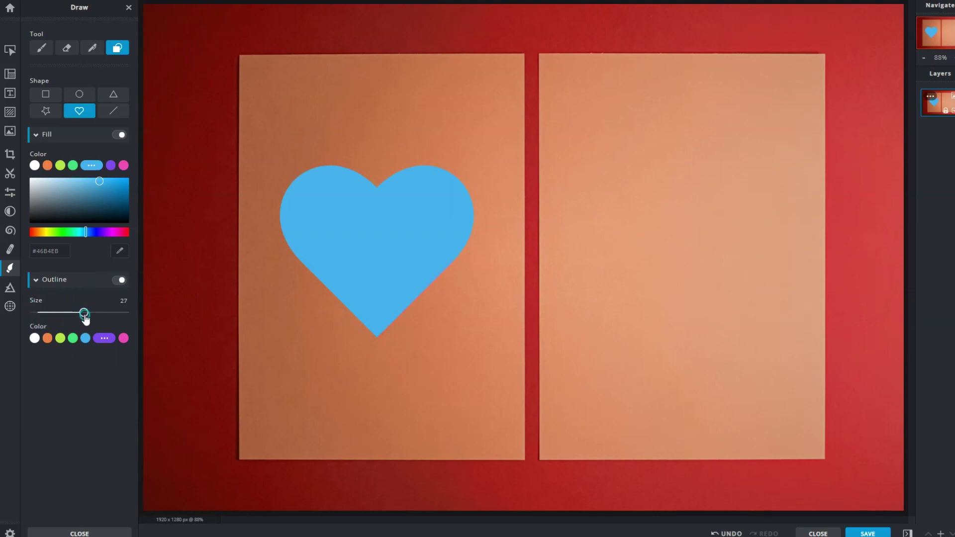